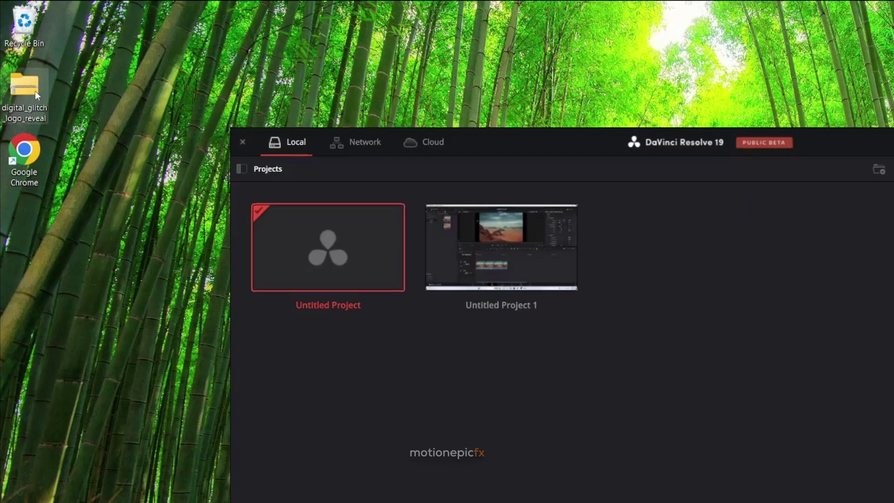
# - Extract the digital_glitch_logo_reveal zip to a Desktop folder and confirm it holds digital_glitch_logo_reveal.dra
pyautogui.rightClick(24, 92)
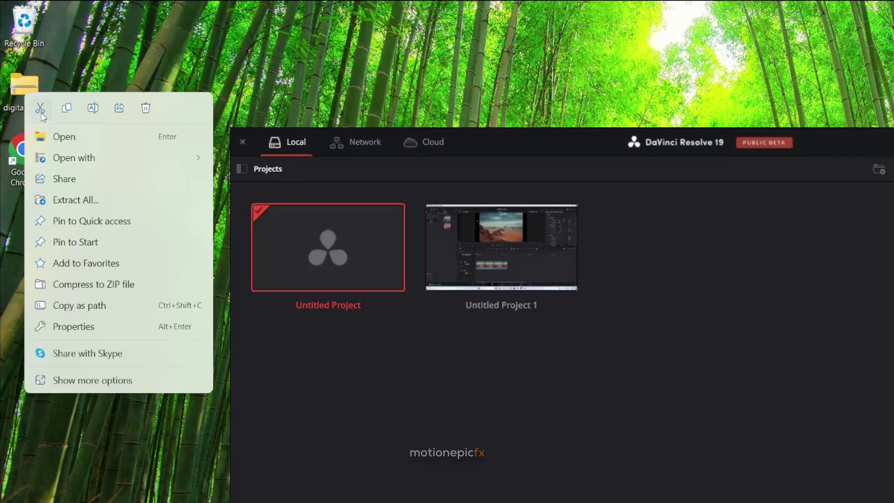
pyautogui.click(82, 203)
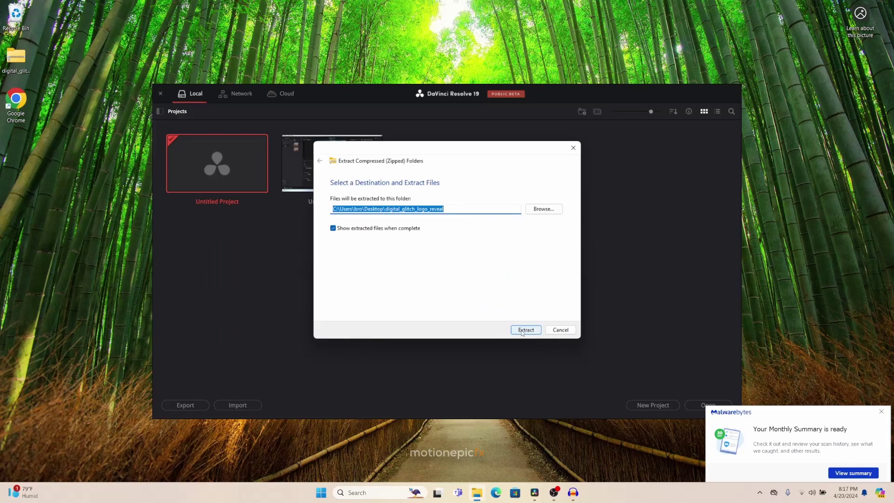
pyautogui.click(526, 329)
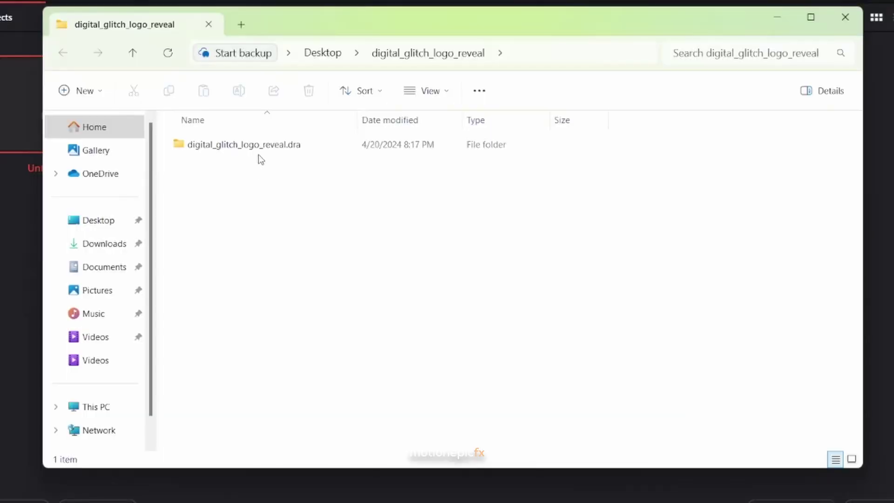
pyautogui.click(334, 191)
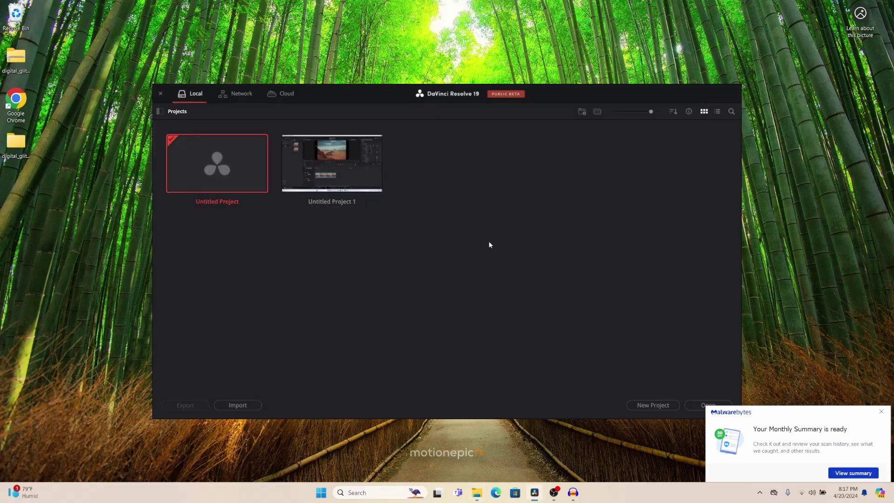
# - Restore the project archive from Desktop > digital_glitch_logo_reveal > digital_glitch_logo_reveal.dra
pyautogui.rightClick(465, 188)
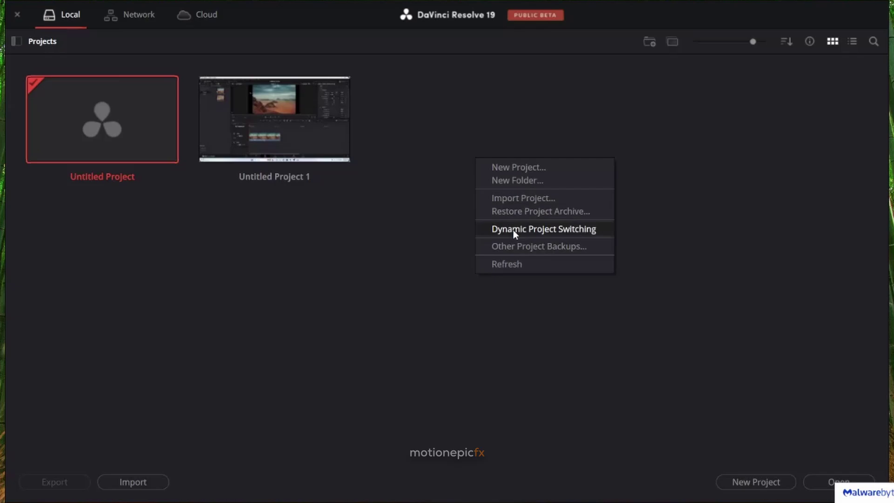
pyautogui.click(504, 226)
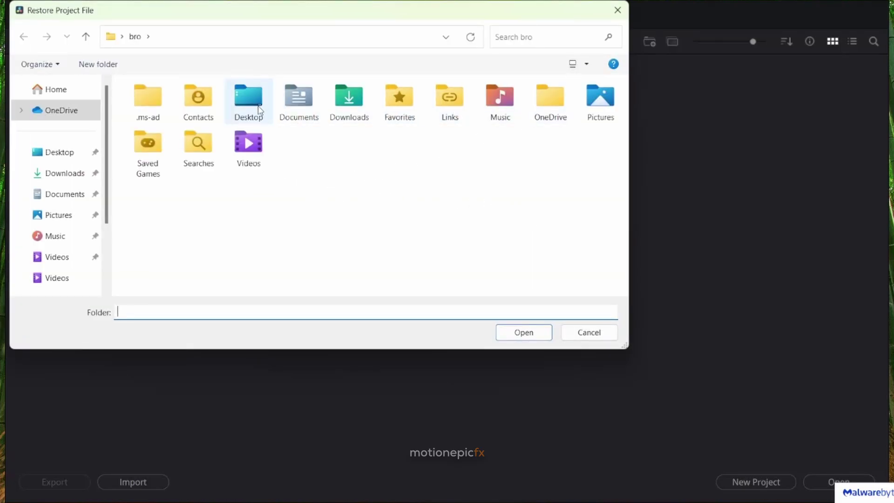
pyautogui.click(249, 111)
pyautogui.doubleClick(250, 112)
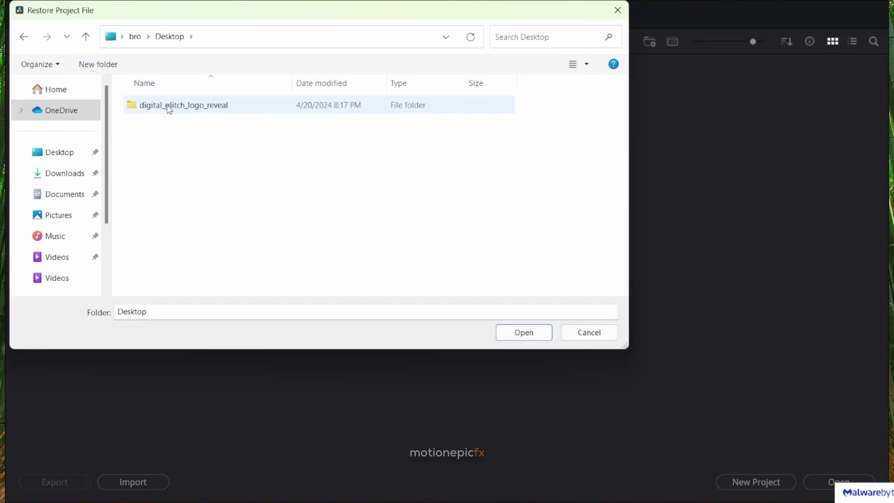
pyautogui.click(168, 108)
pyautogui.doubleClick(170, 109)
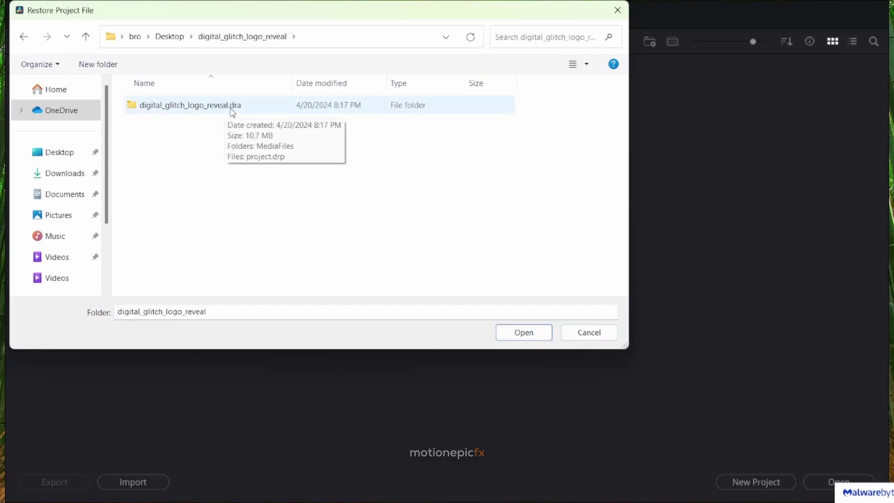
pyautogui.click(232, 113)
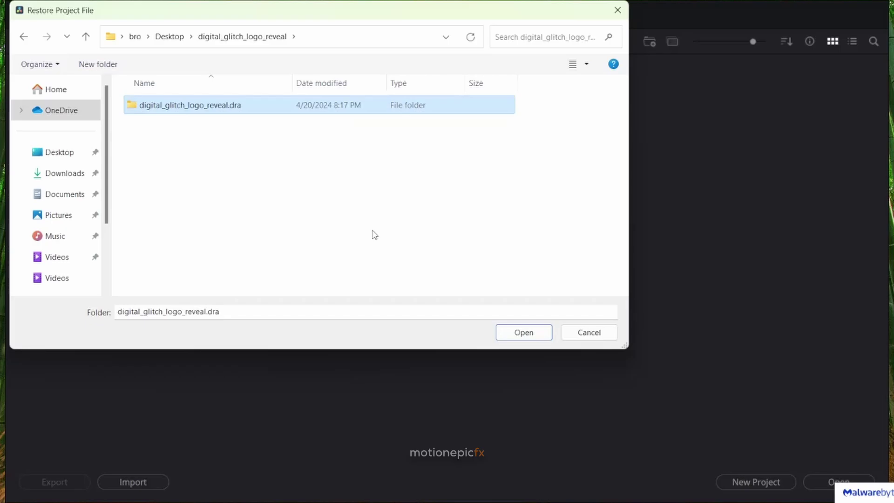
pyautogui.click(524, 334)
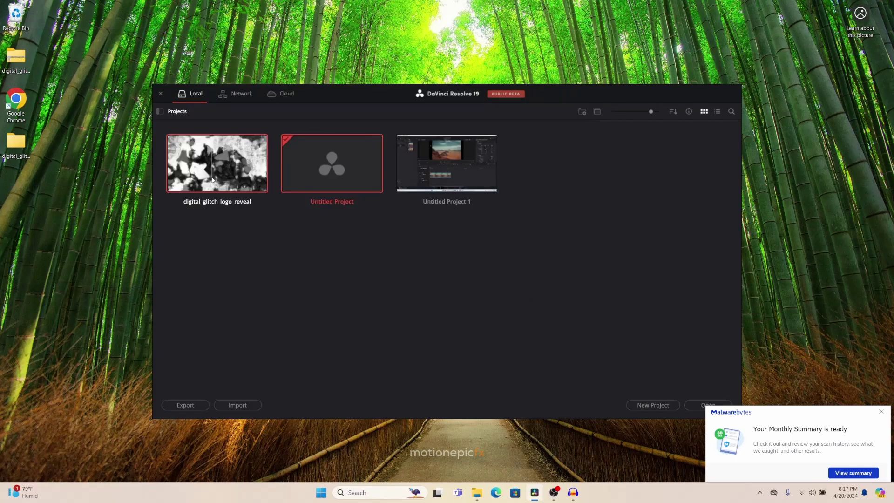
# - Open the digital_glitch_logo_reveal project on the Edit page and check the Timeline View Options
pyautogui.doubleClick(212, 179)
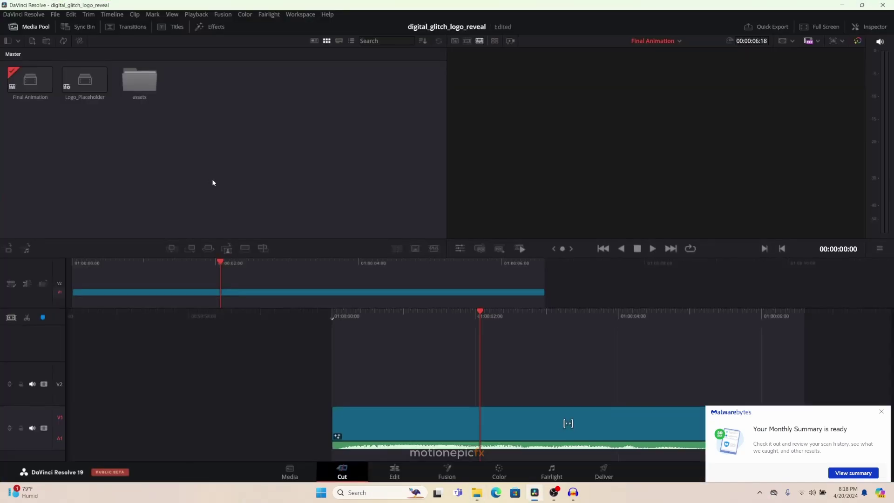
pyautogui.click(396, 473)
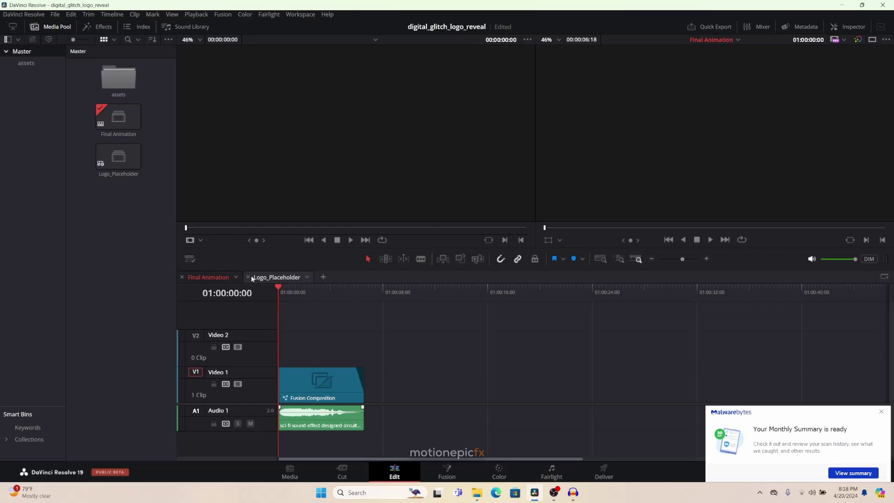
pyautogui.click(189, 259)
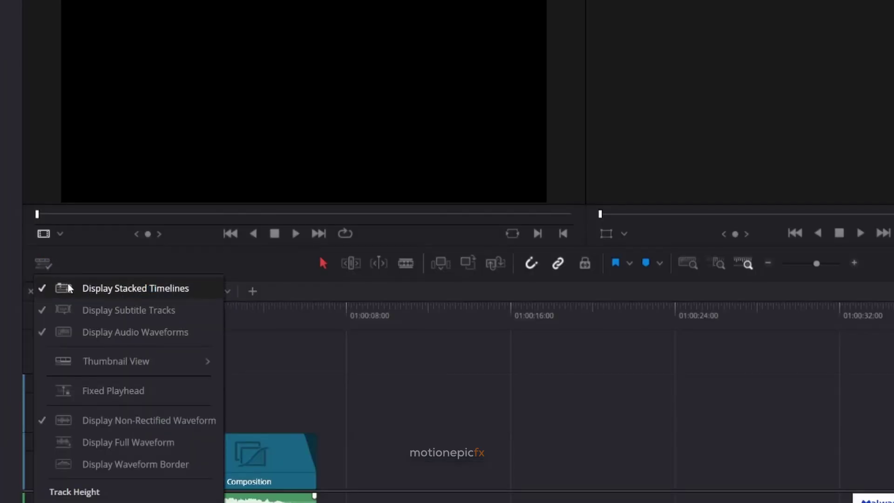
pyautogui.click(86, 267)
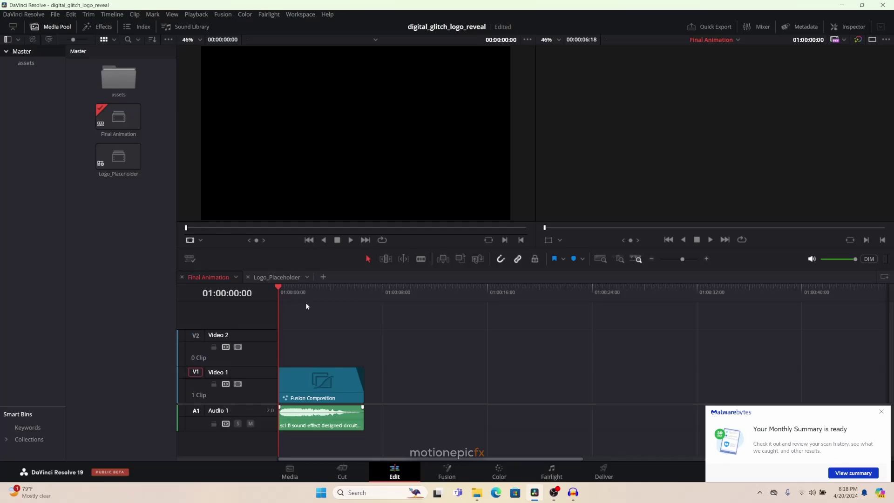
# - Set Timeline Proxy Resolution to Quarter and check the Render Cache and Fusion Memory Cache options
pyautogui.click(196, 13)
pyautogui.moveTo(262, 47)
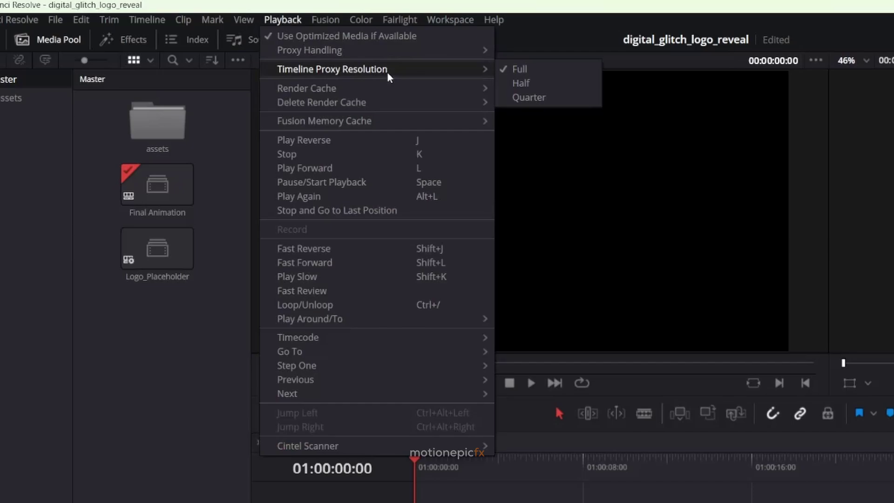
pyautogui.click(350, 61)
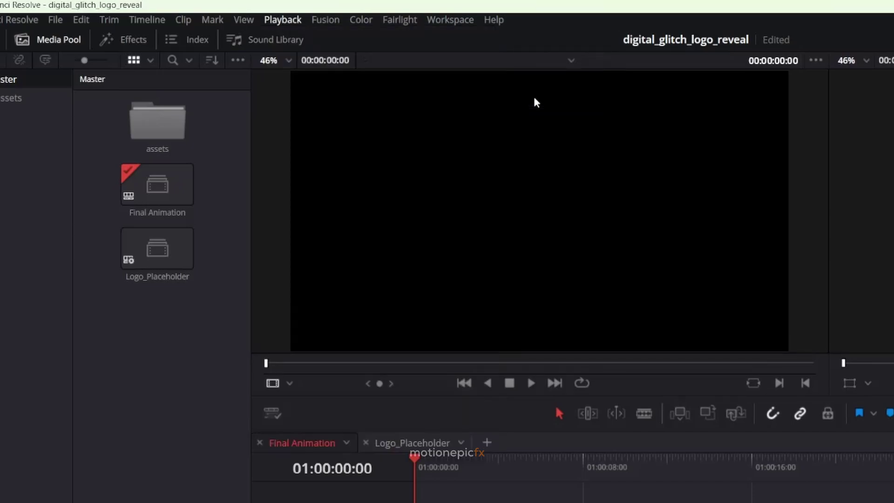
pyautogui.click(281, 21)
pyautogui.moveTo(360, 92)
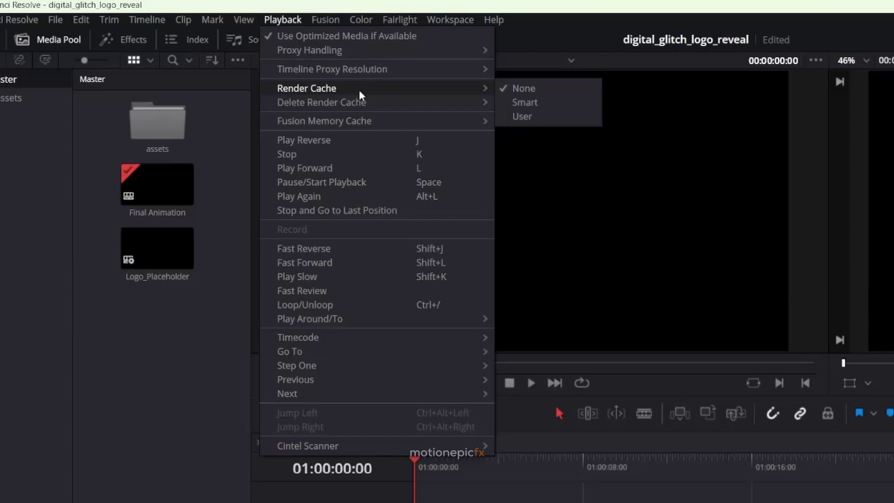
pyautogui.moveTo(385, 121)
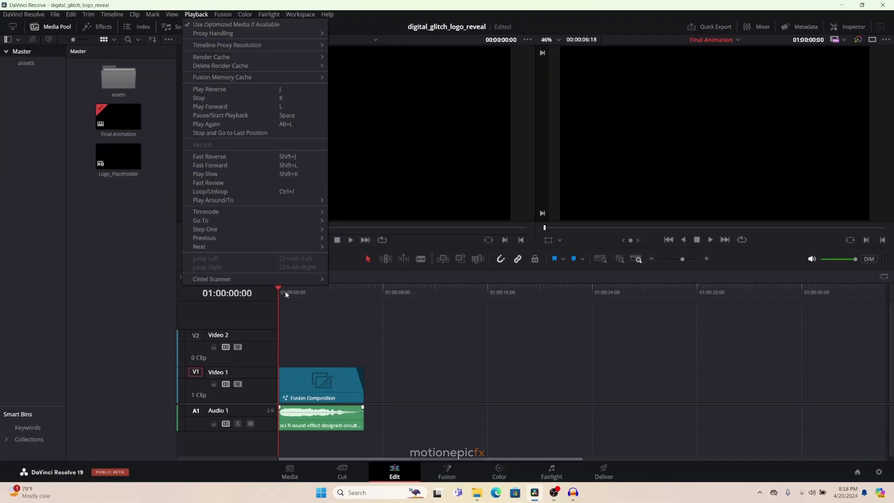
# - Scrub through the Your Text glitch reveal, then switch to the Logo_Placeholder timeline
pyautogui.click(426, 466)
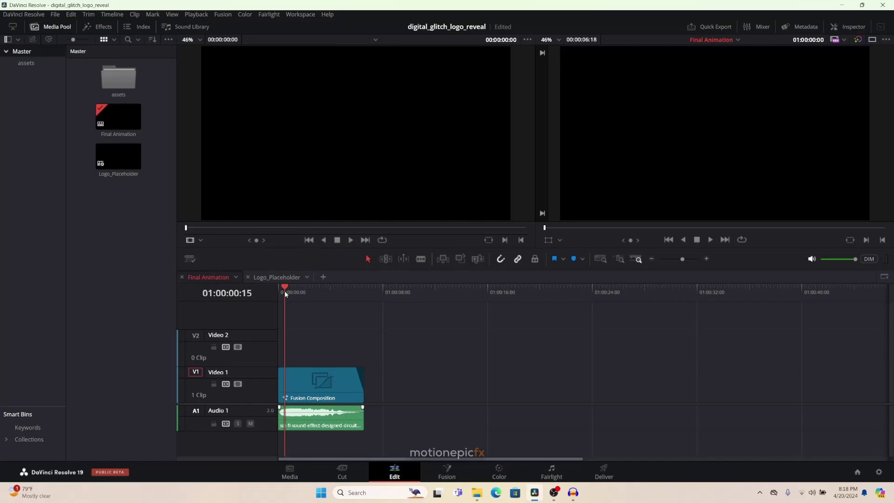
pyautogui.moveTo(285, 291); pyautogui.dragTo(297, 294)
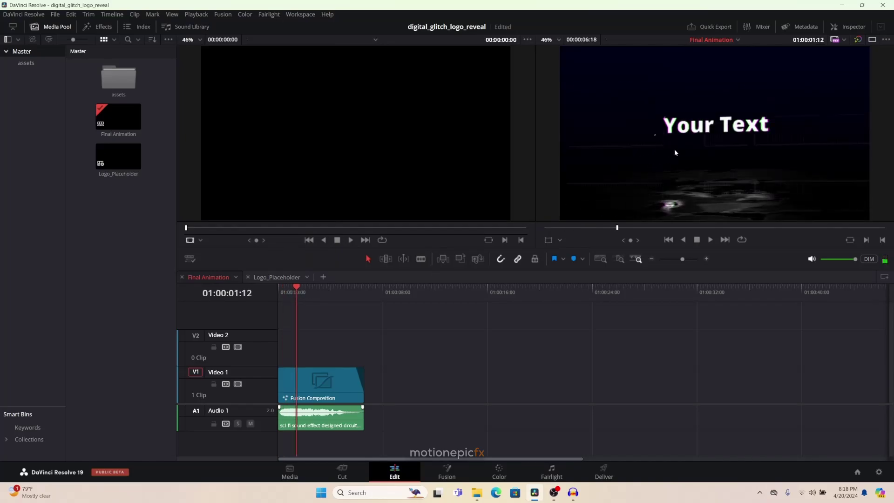
pyautogui.click(268, 278)
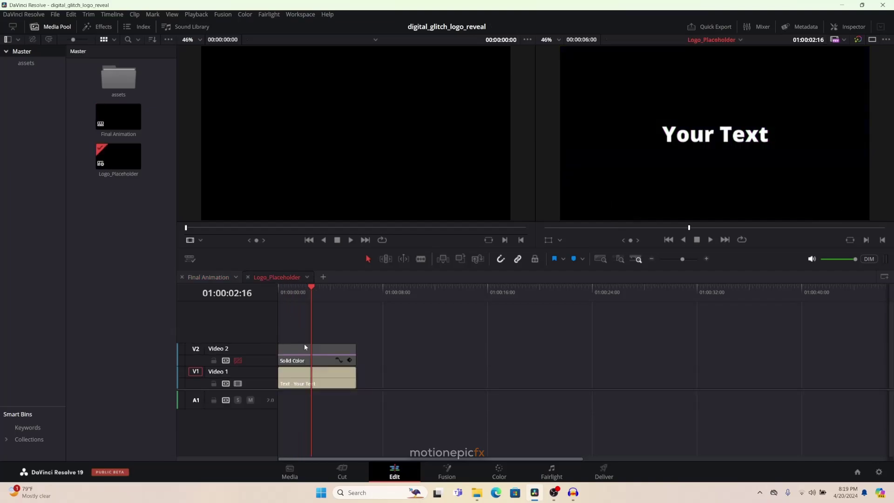
# - Select the Your Text clip and review its Inspector properties, keeping the Open Sans font
pyautogui.click(302, 377)
pyautogui.click(841, 32)
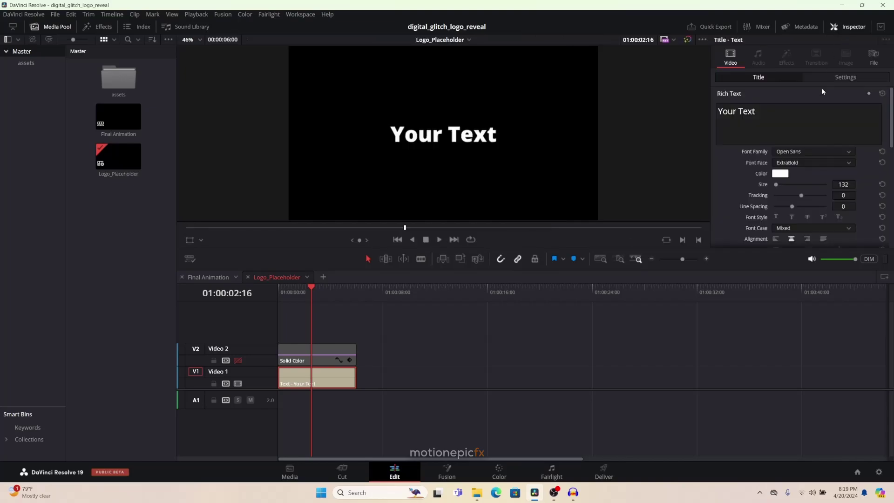
pyautogui.click(783, 155)
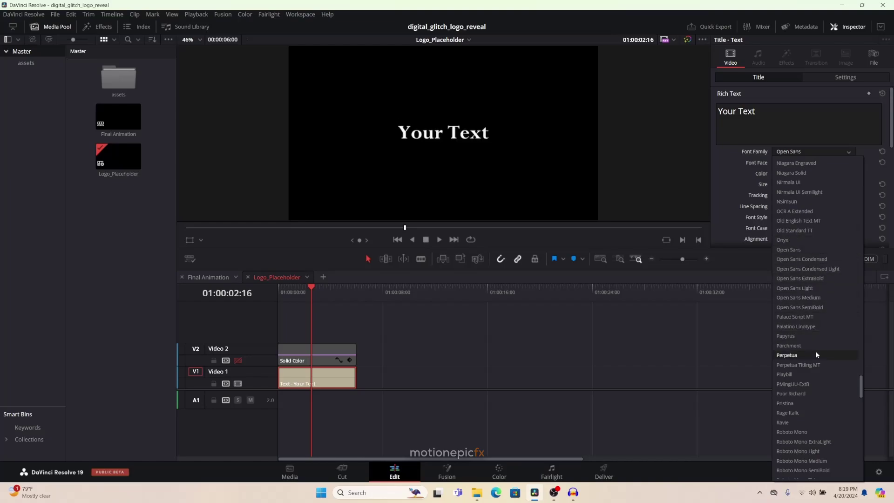
pyautogui.click(736, 163)
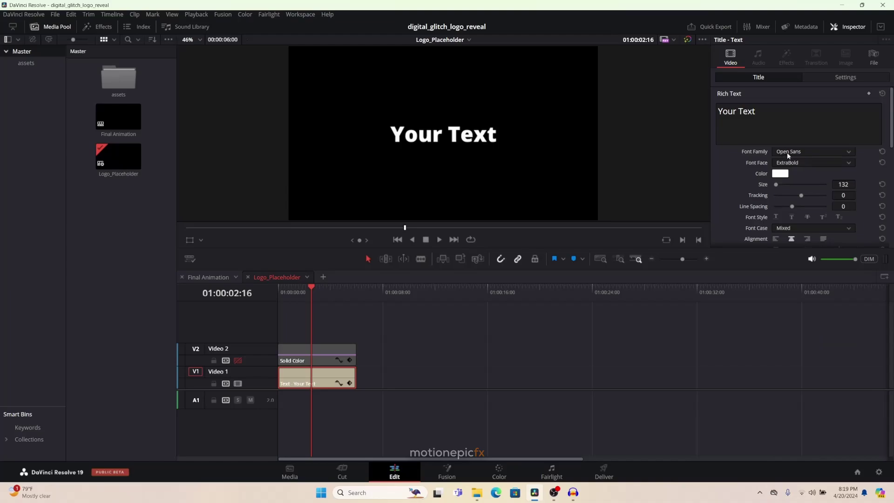
pyautogui.click(217, 279)
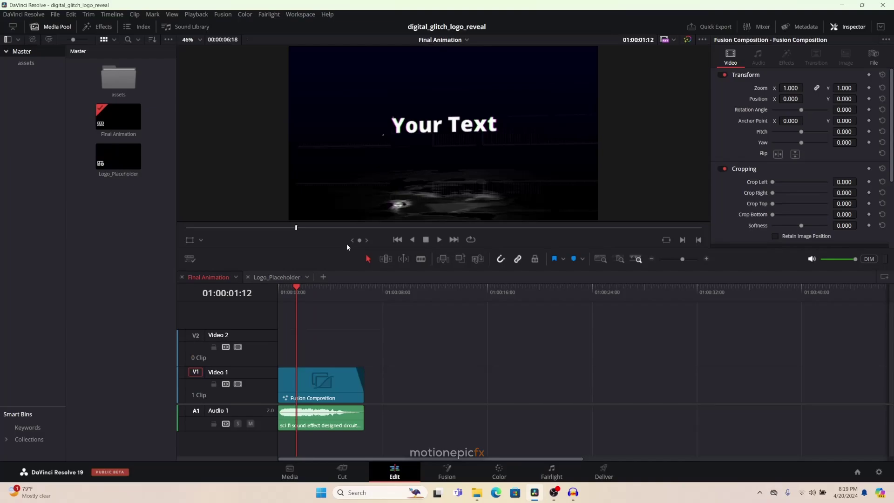
pyautogui.click(278, 280)
pyautogui.click(334, 375)
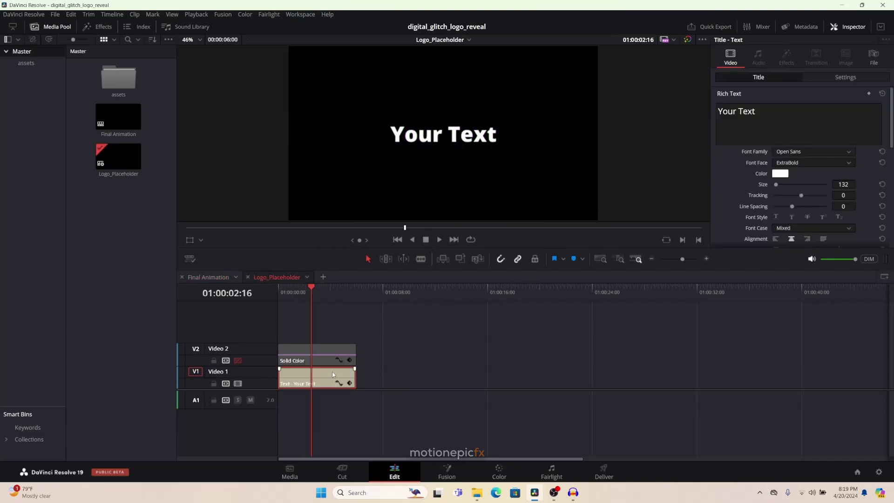
pyautogui.click(795, 153)
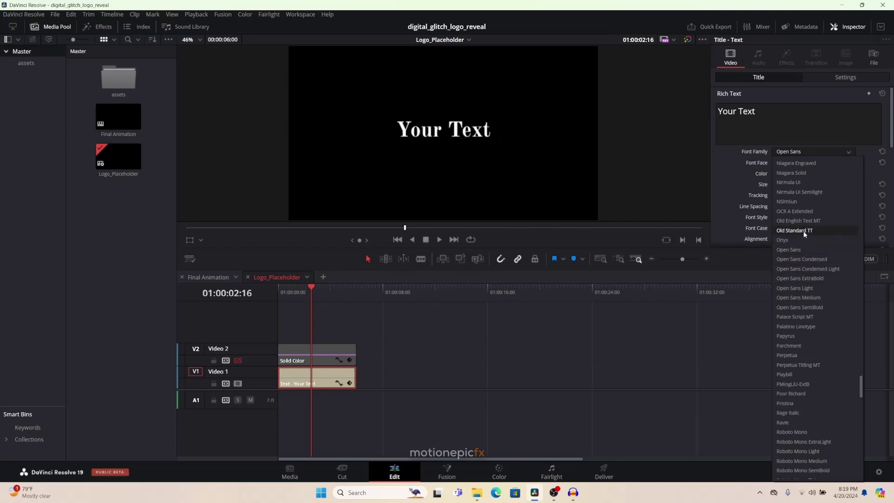
pyautogui.click(700, 214)
# - Replace the 'Your Text' words with GLITCH and colour the text green (#55ff7f)
pyautogui.moveTo(747, 129); pyautogui.dragTo(713, 111)
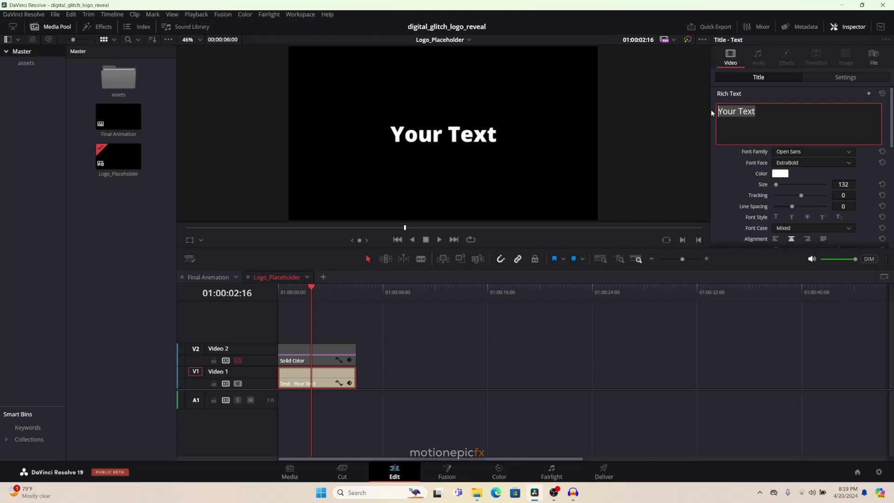
pyautogui.write('GLITCH')
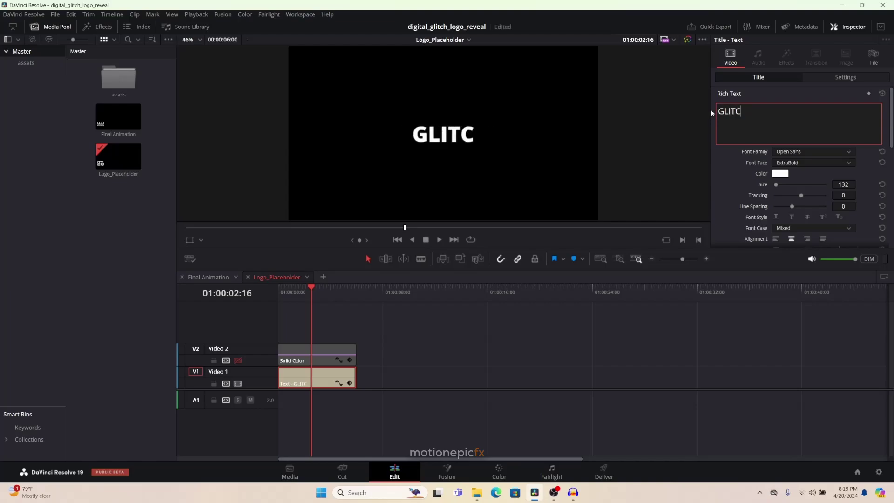
pyautogui.click(782, 174)
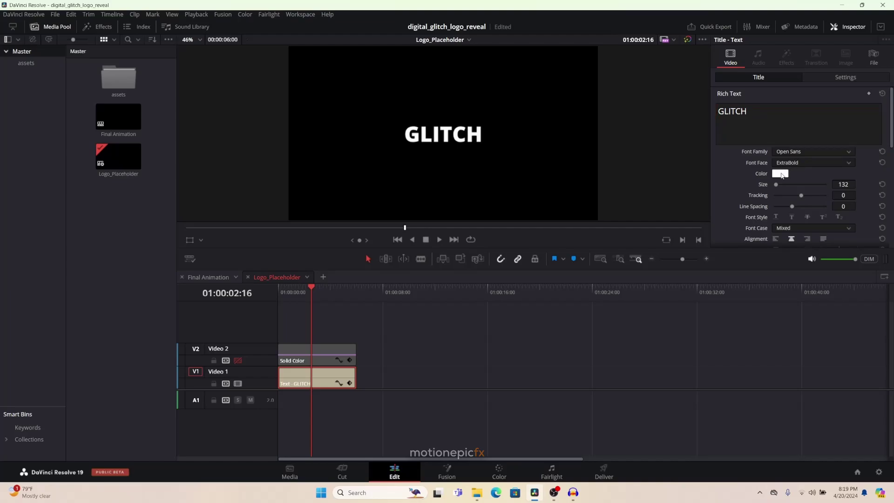
pyautogui.click(406, 220)
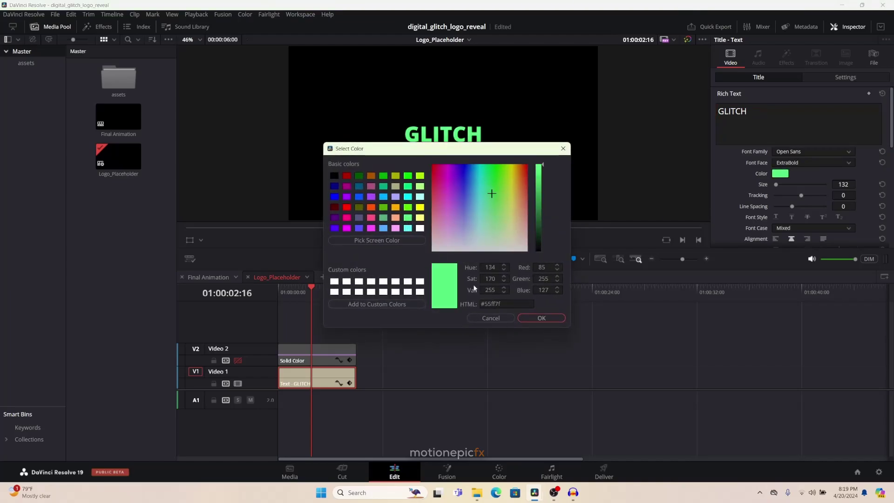
pyautogui.click(541, 318)
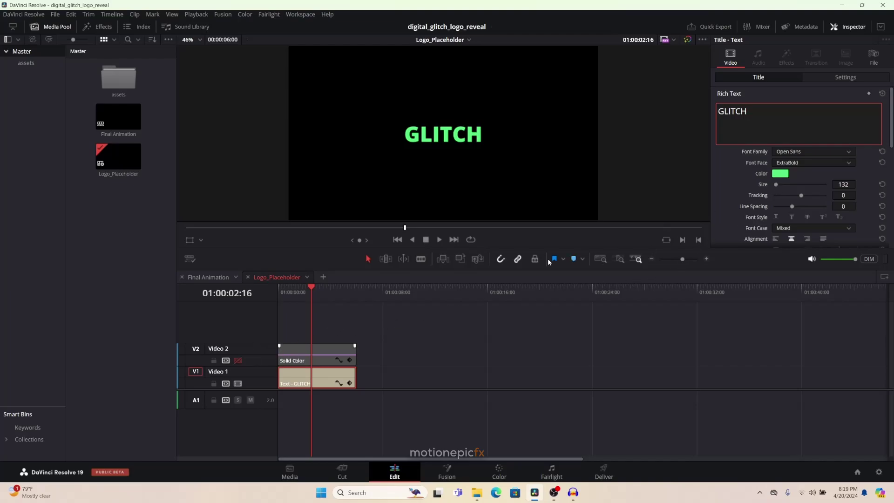
# - Toggle the V2 Solid Color background on and off to compare it with the title
pyautogui.click(237, 360)
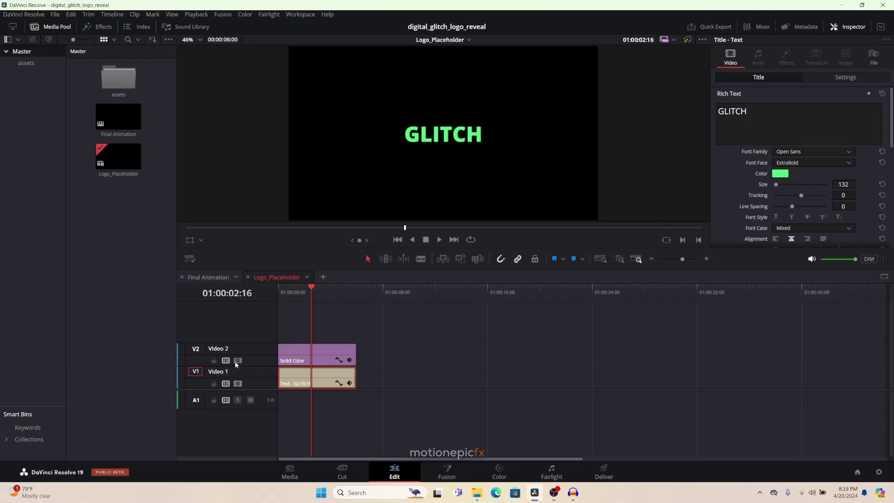
pyautogui.click(303, 354)
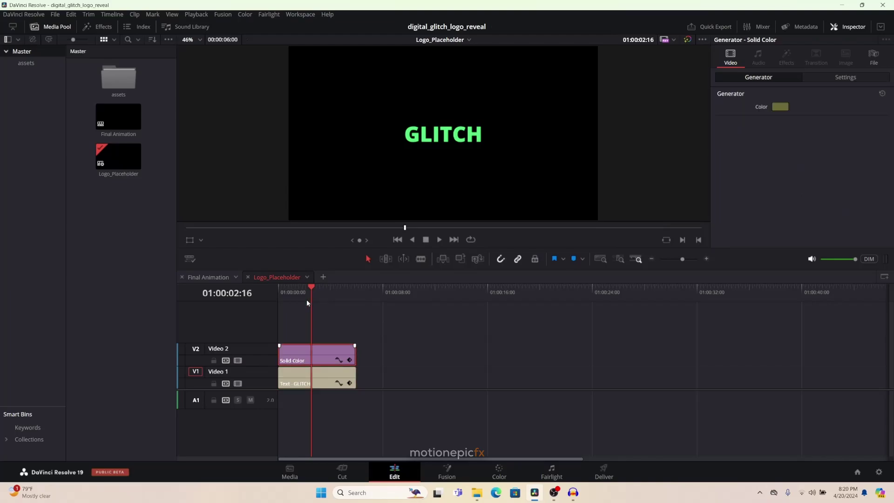
pyautogui.click(237, 361)
pyautogui.click(237, 361)
pyautogui.moveTo(305, 292); pyautogui.dragTo(314, 292)
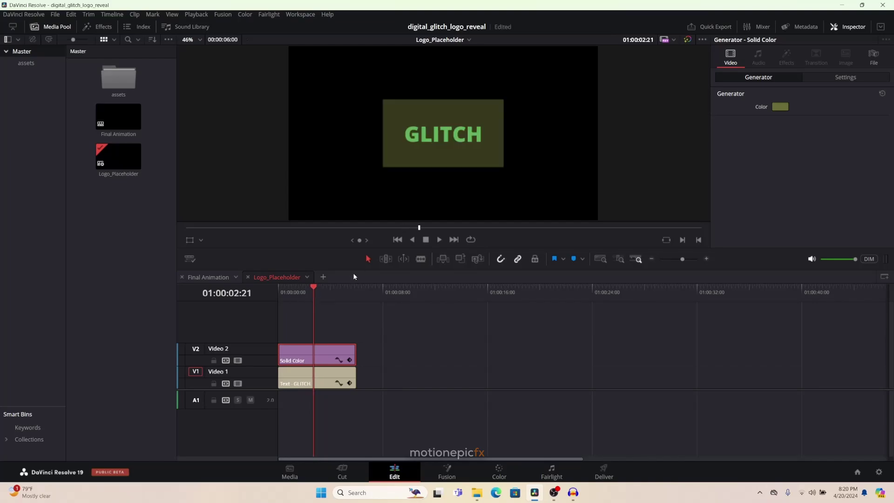
# - Enlarge the GLITCH text to size 201 and save the project
pyautogui.click(292, 370)
pyautogui.moveTo(776, 185); pyautogui.dragTo(778, 186)
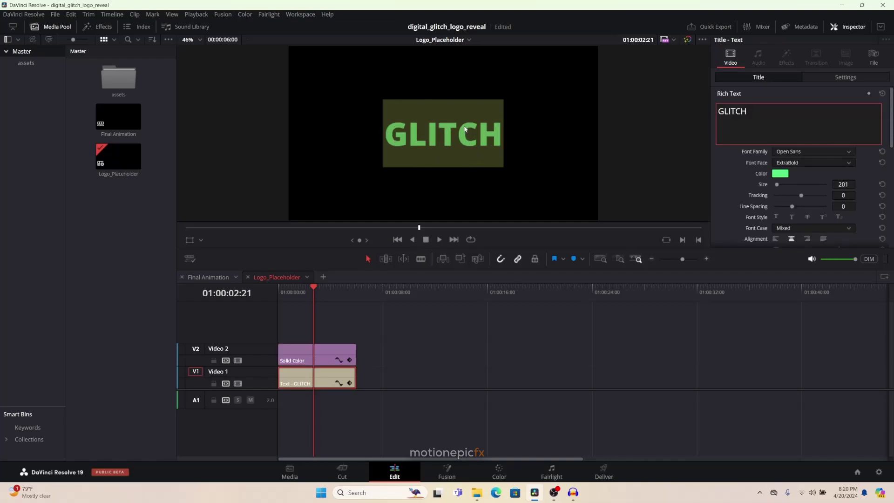
pyautogui.hotkey('ctrl', 's')
# - Disable the V2 Solid Color track and preview the Final Animation start, then return to Logo_Placeholder
pyautogui.click(236, 360)
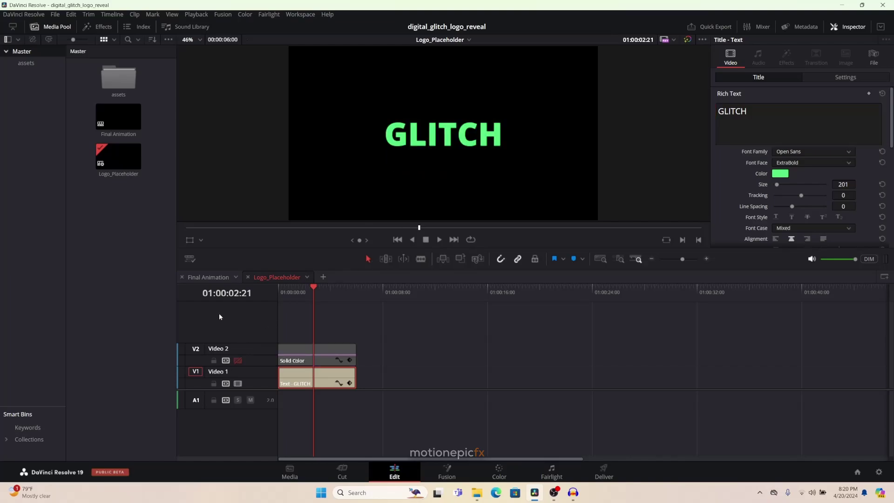
pyautogui.click(209, 277)
pyautogui.moveTo(298, 297)
pyautogui.mouseDown()
pyautogui.moveTo(286, 295)
pyautogui.moveTo(307, 294)
pyautogui.mouseUp()
pyautogui.click(277, 278)
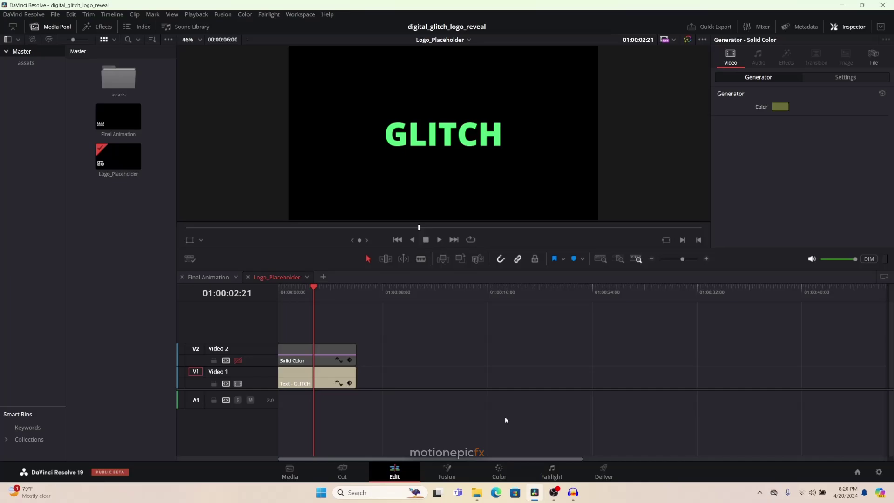
# - Drag the green Monster logo pngwing.com (3).png from the Gallery onto track V1
pyautogui.click(477, 492)
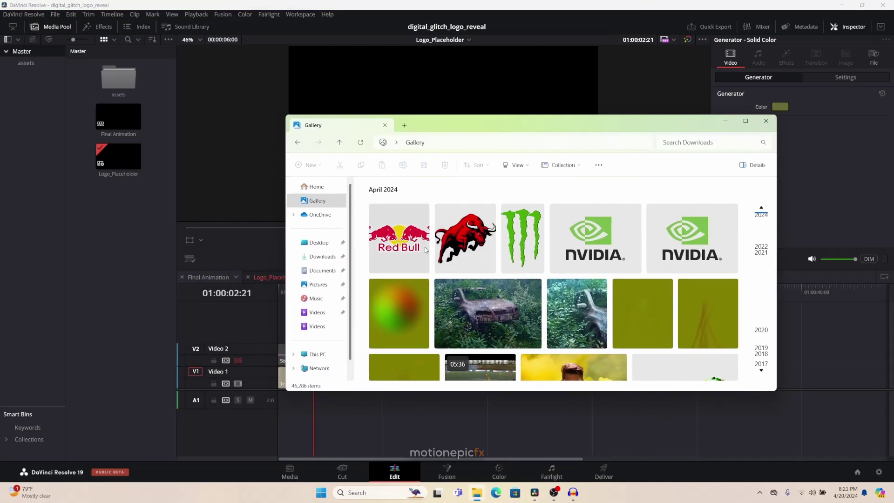
pyautogui.moveTo(519, 247); pyautogui.dragTo(279, 373)
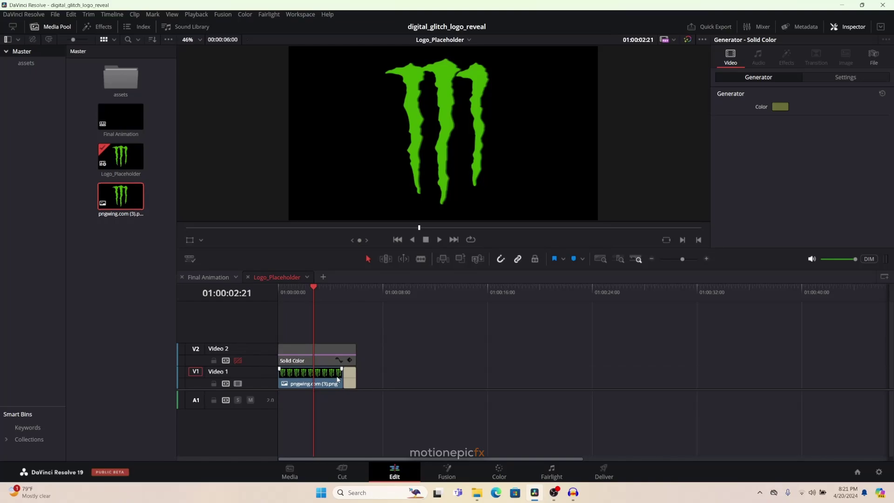
# - Trim the Monster logo clip to end with the Solid Color clip and scale it to zoom 0.400
pyautogui.moveTo(342, 378); pyautogui.dragTo(343, 379)
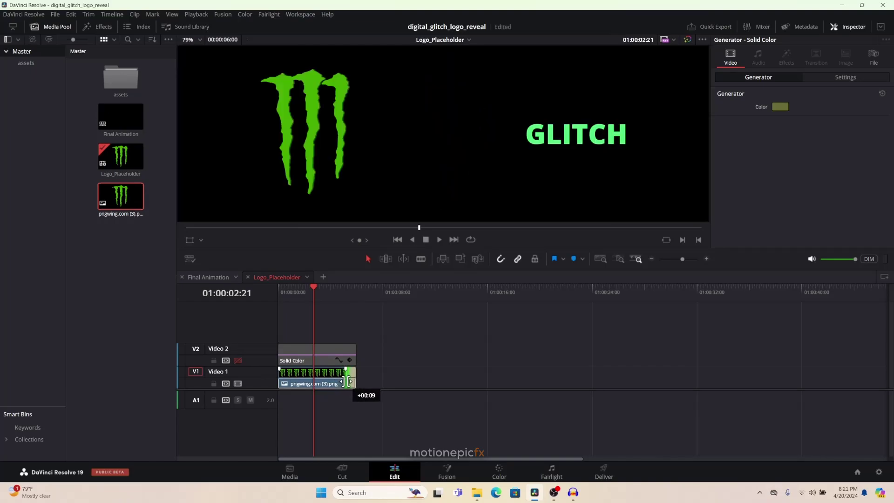
pyautogui.moveTo(350, 382); pyautogui.dragTo(355, 381)
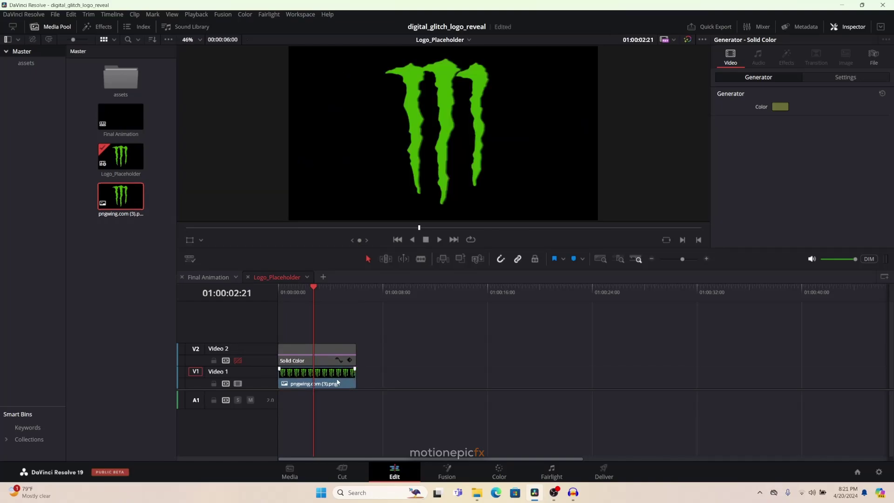
pyautogui.click(339, 383)
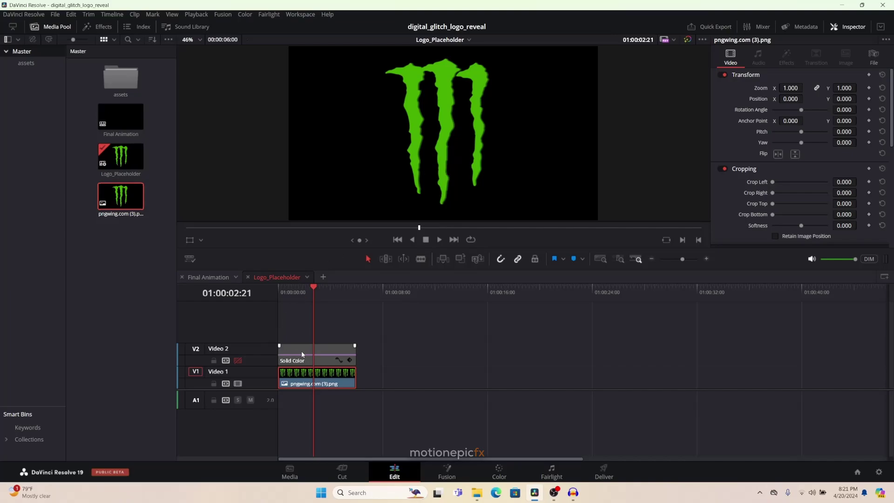
pyautogui.click(238, 361)
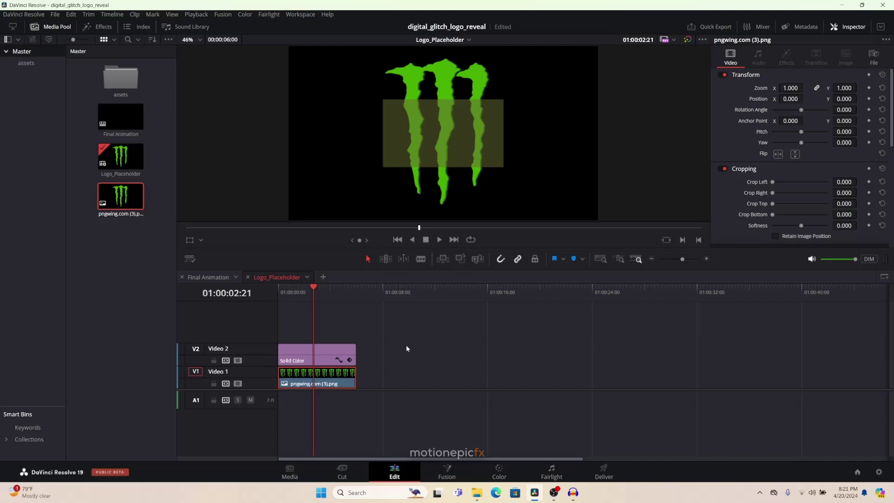
pyautogui.moveTo(791, 88)
pyautogui.mouseDown()
pyautogui.moveTo(806, 88)
pyautogui.moveTo(791, 88)
pyautogui.mouseUp()
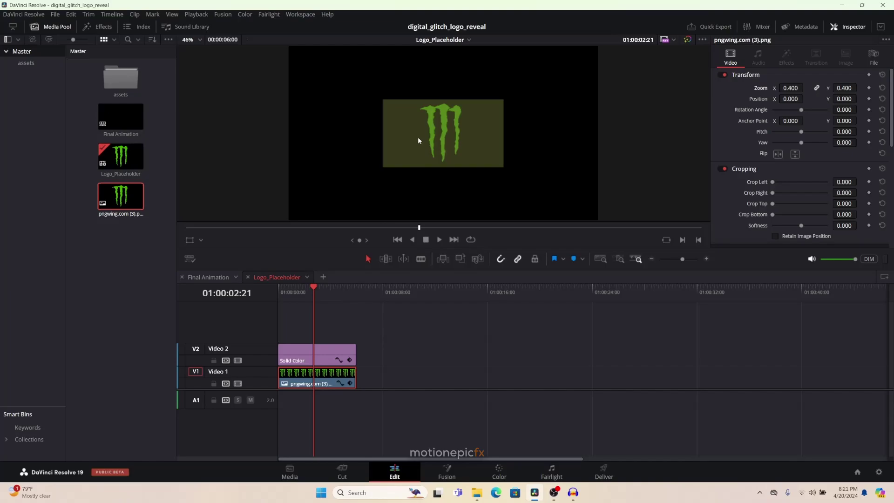
pyautogui.click(238, 360)
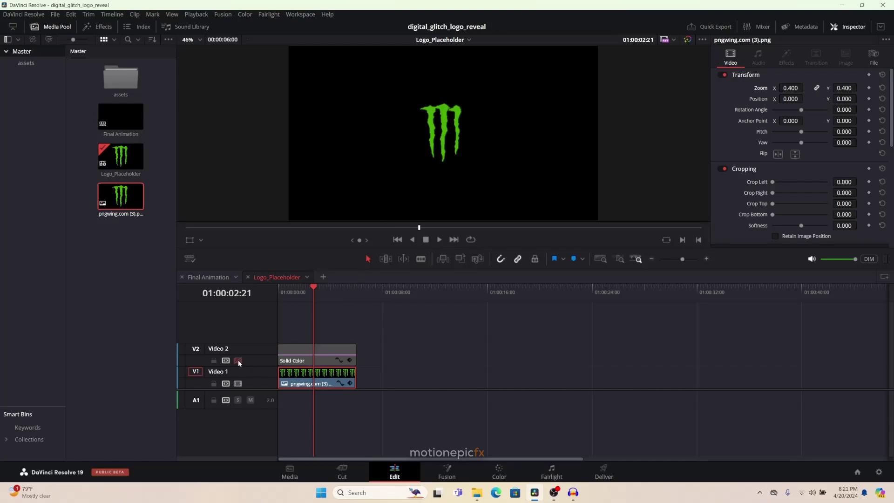
pyautogui.click(203, 277)
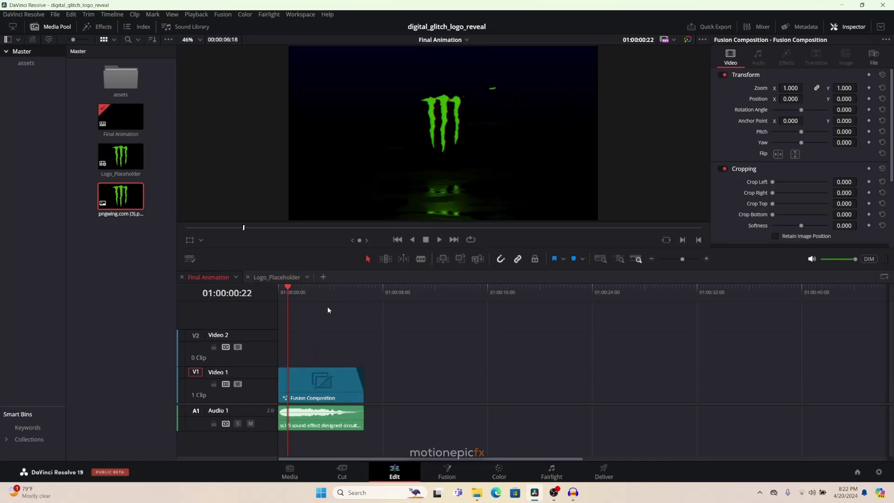
pyautogui.moveTo(290, 298); pyautogui.dragTo(293, 295)
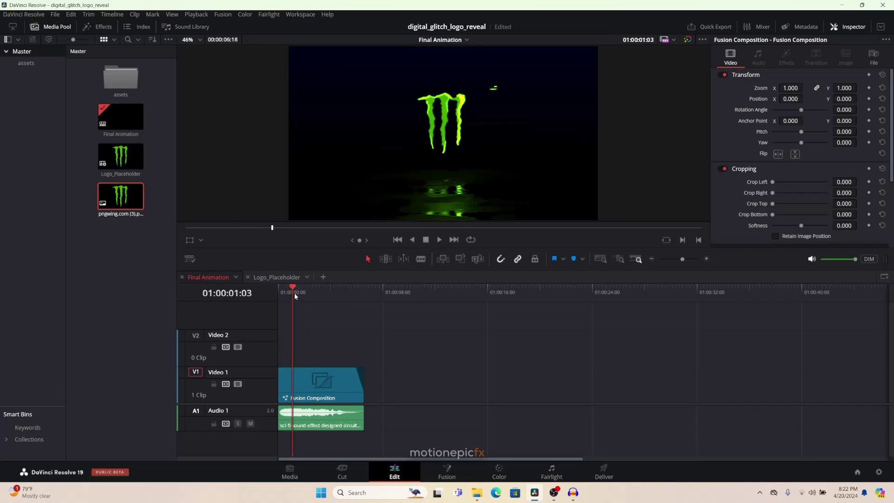
pyautogui.moveTo(295, 294); pyautogui.dragTo(329, 296)
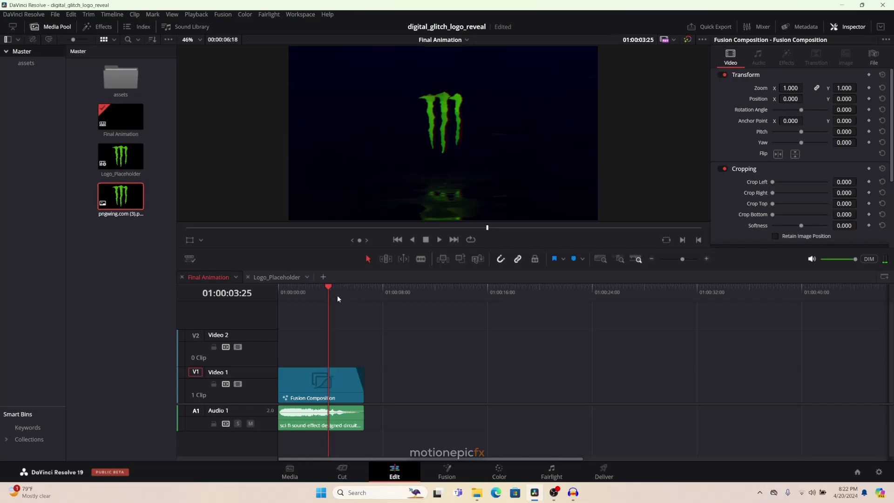
# - Switch to the Deliver page to show Render Settings and the Render Queue
pyautogui.click(604, 472)
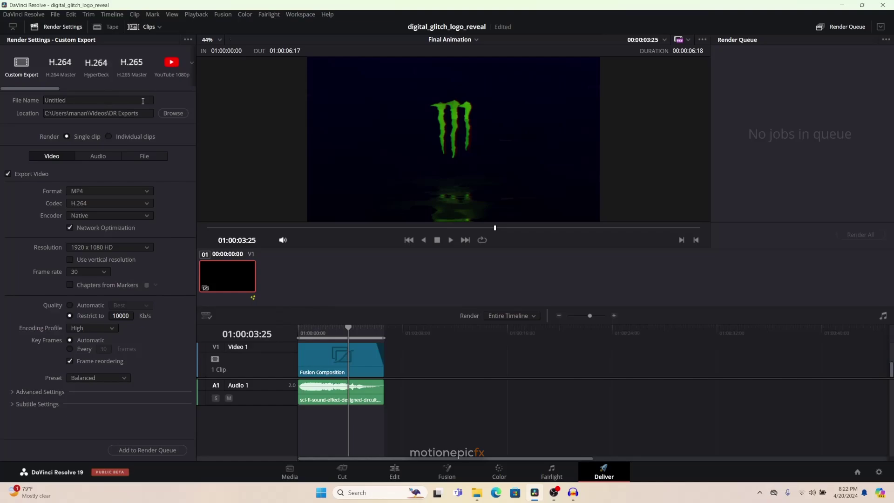
pyautogui.moveTo(42, 88)
pyautogui.mouseDown()
pyautogui.moveTo(99, 89)
pyautogui.moveTo(39, 91)
pyautogui.mouseUp()
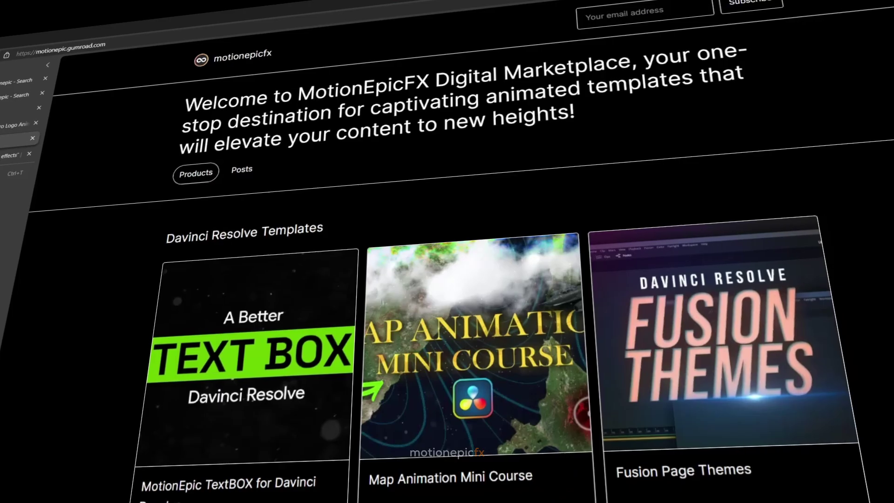
pyautogui.scroll(-8, 888, 210)
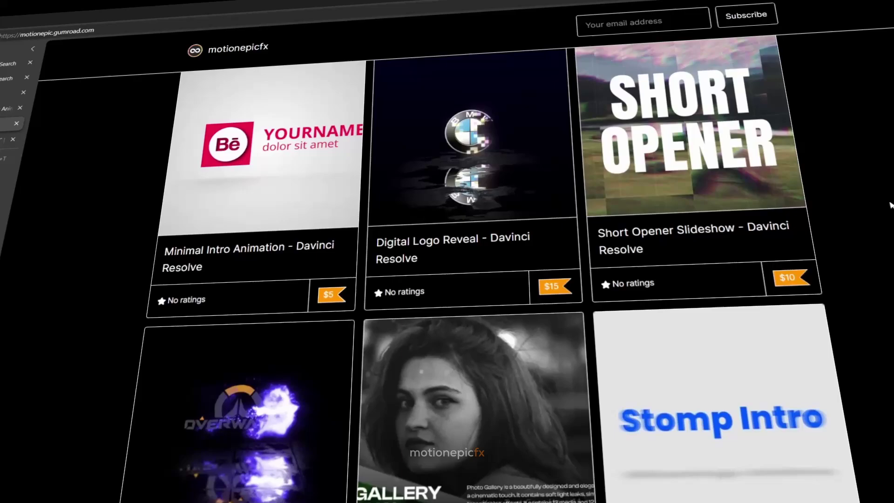
pyautogui.scroll(-7, 882, 216)
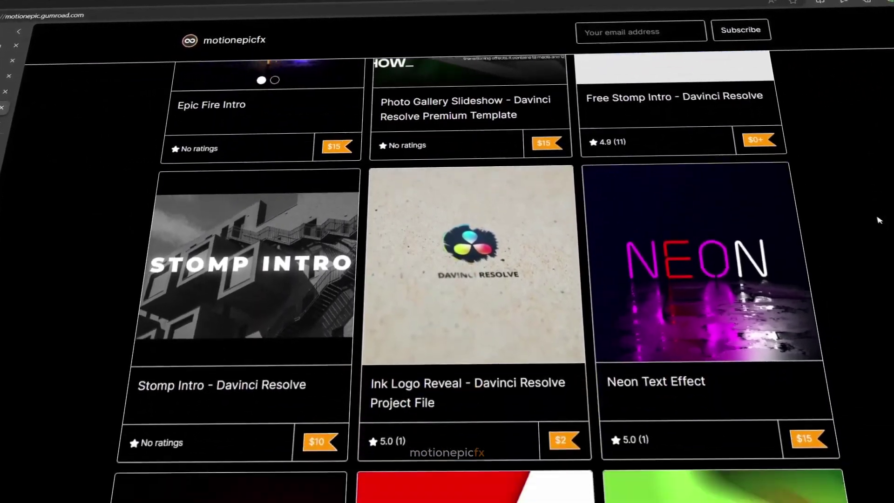
pyautogui.scroll(-3, 868, 232)
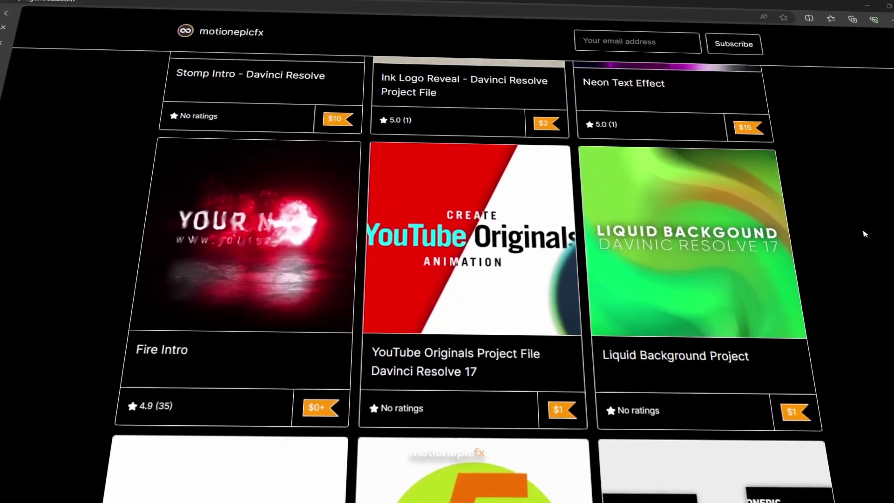
pyautogui.scroll(-4, 859, 237)
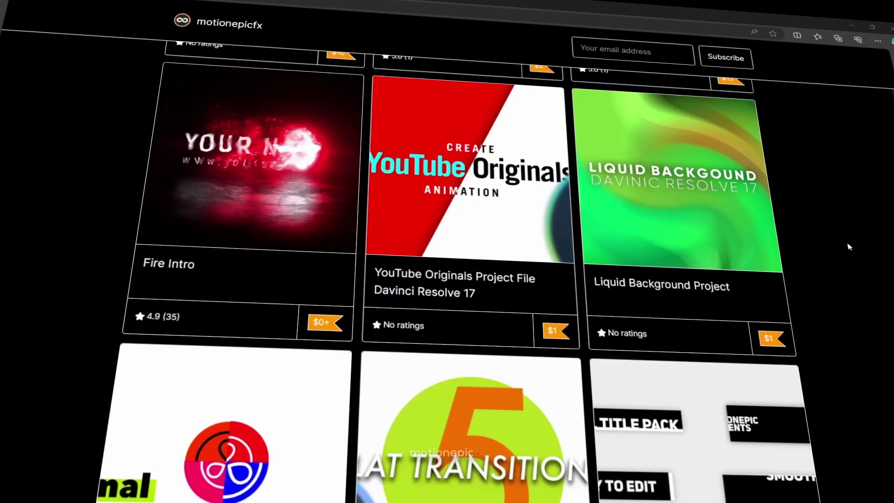